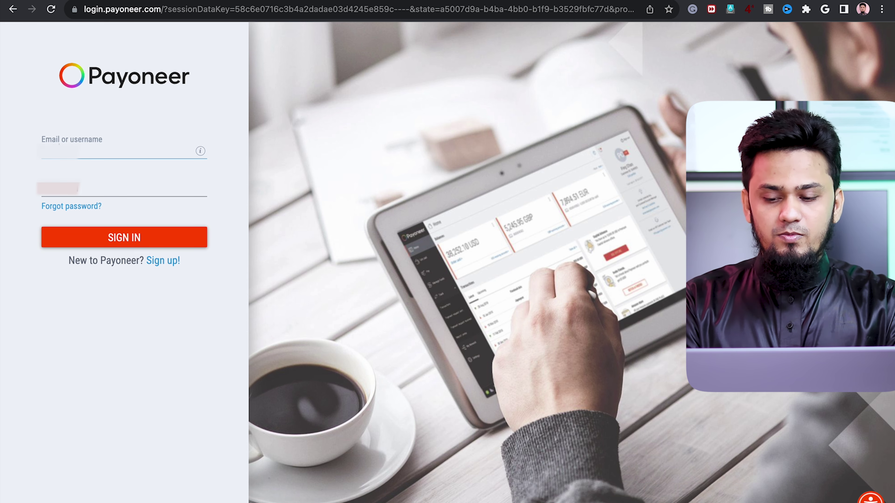
Enter the account's e-mail address on the sign-in form.
{"action": "type", "text": "@gmail.com"}
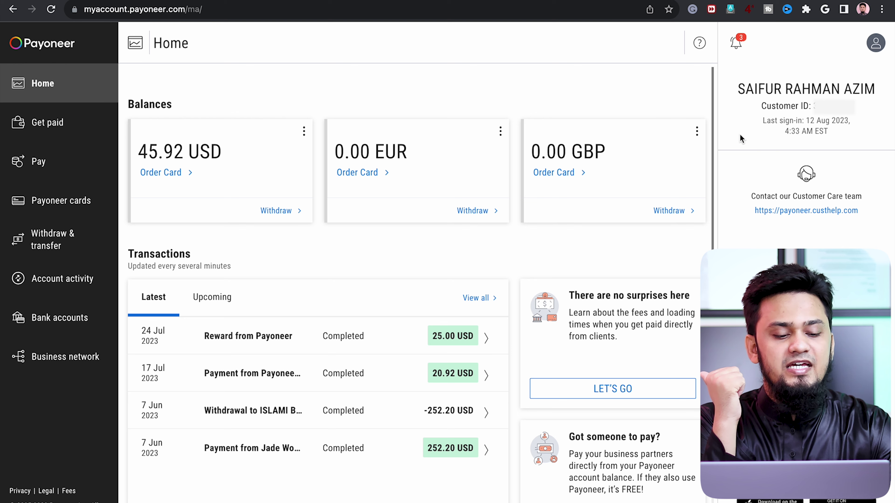
Examine the account holder details, currency balances and transactions section on the home page.
{"action": "left_click_drag", "start_coordinate": [761, 85], "coordinate": [785, 88]}
{"action": "left_click", "coordinate": [793, 128]}
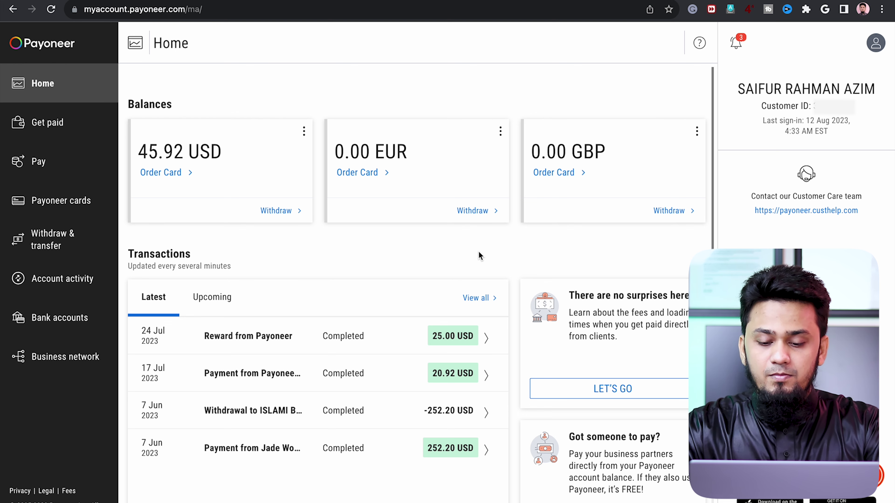
{"action": "left_click_drag", "start_coordinate": [136, 103], "coordinate": [181, 106]}
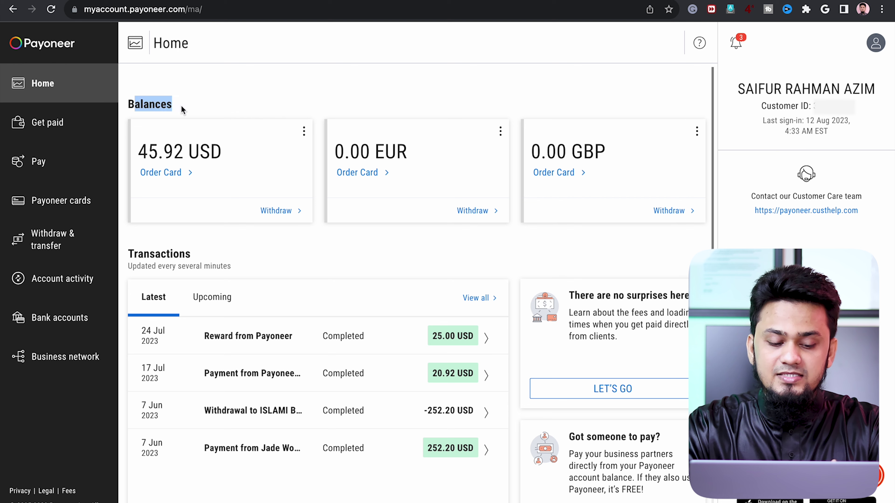
{"action": "left_click_drag", "start_coordinate": [198, 257], "coordinate": [170, 255]}
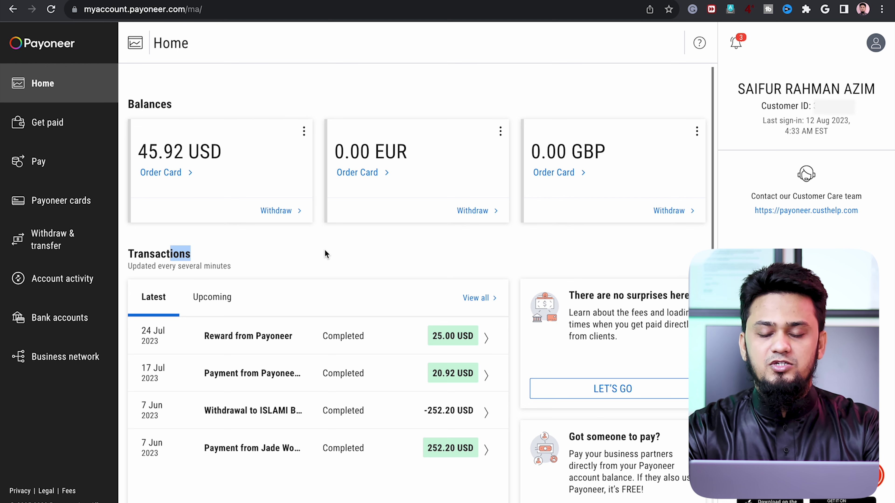
{"action": "left_click_drag", "start_coordinate": [143, 104], "coordinate": [185, 102]}
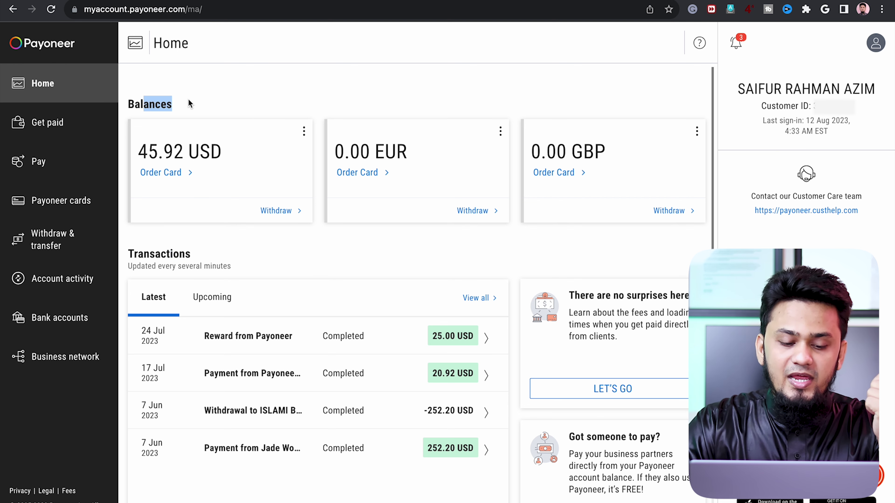
{"action": "mouse_move", "coordinate": [180, 151]}
{"action": "left_mouse_down"}
{"action": "mouse_move", "coordinate": [151, 152]}
{"action": "mouse_move", "coordinate": [178, 151]}
{"action": "left_mouse_up"}
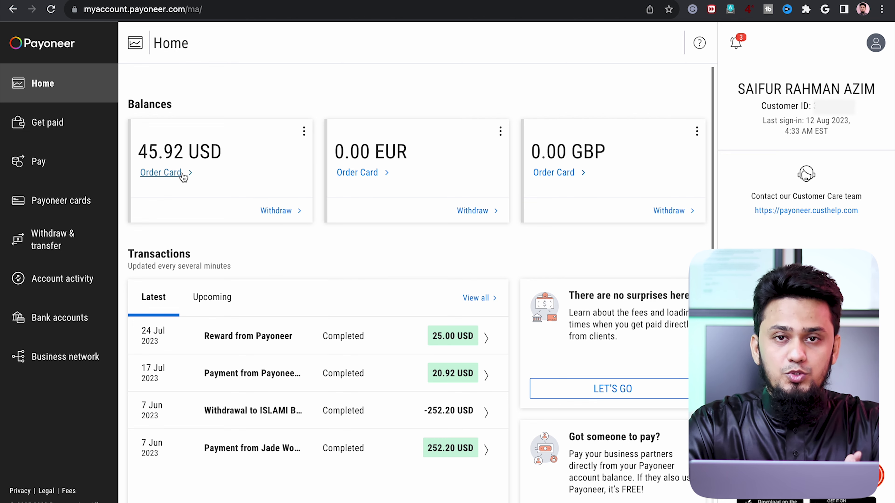
Inspect the bank withdrawal form with USD balance as the source, and return to the home page without withdrawing.
{"action": "left_click", "coordinate": [291, 213]}
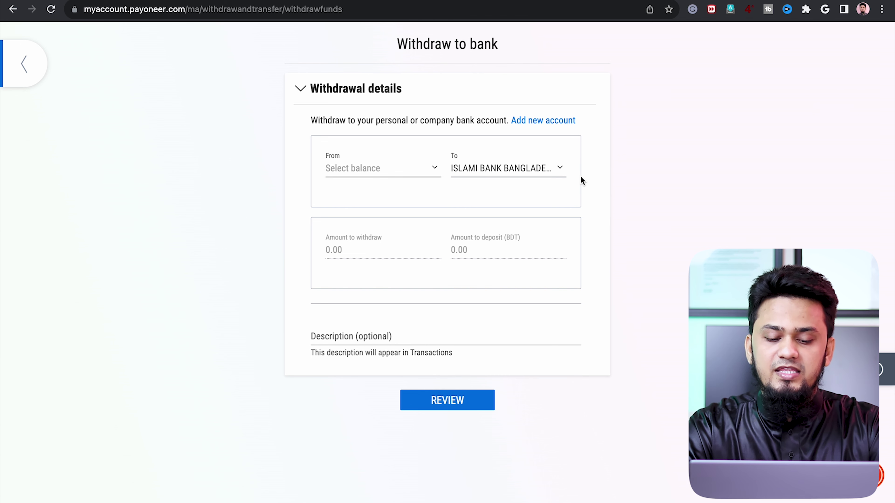
{"action": "left_click", "coordinate": [437, 172]}
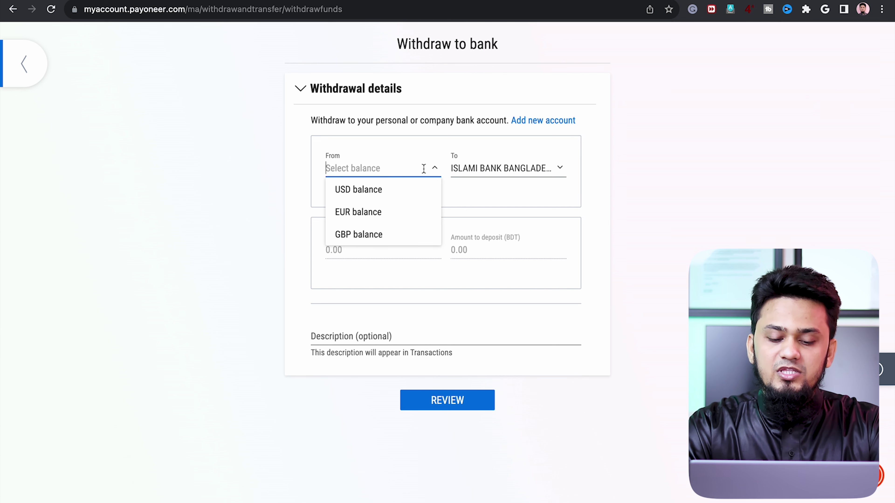
{"action": "left_click", "coordinate": [394, 194]}
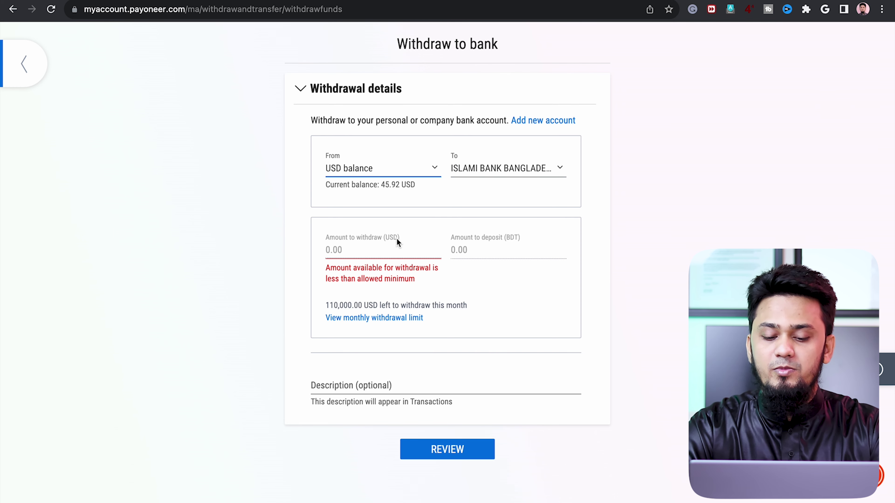
{"action": "left_click", "coordinate": [12, 60]}
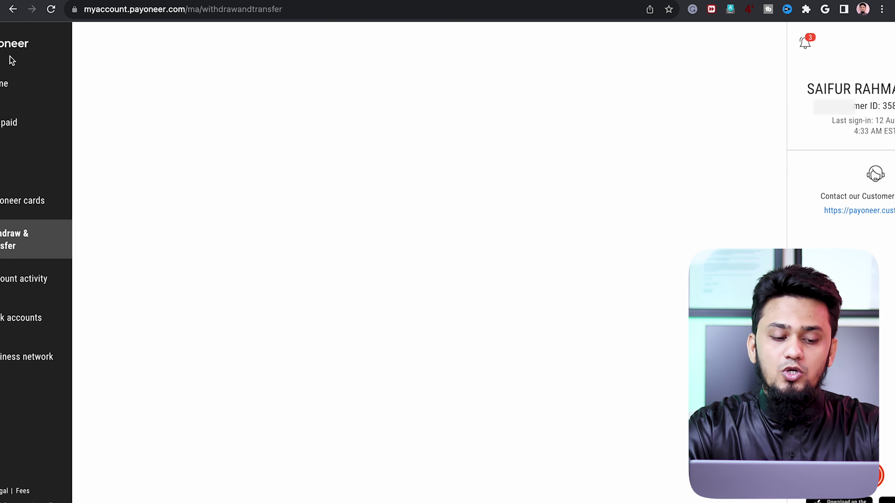
{"action": "left_click", "coordinate": [27, 96]}
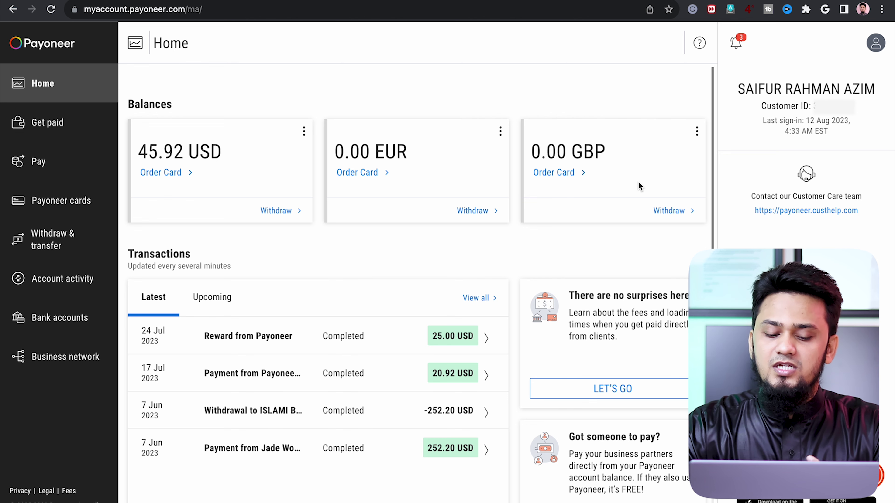
Open the full transaction list and show the transactions of the past year.
{"action": "scroll", "coordinate": [271, 364], "scroll_direction": "down", "scroll_amount": 2}
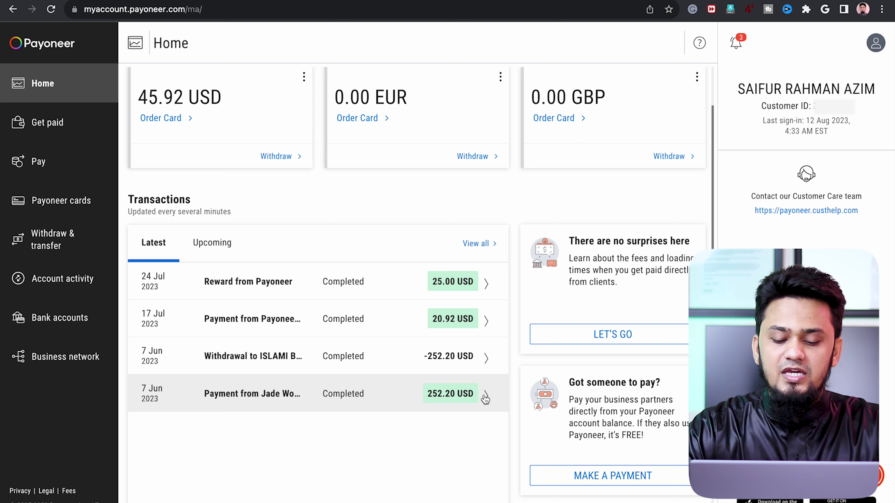
{"action": "left_click", "coordinate": [478, 245]}
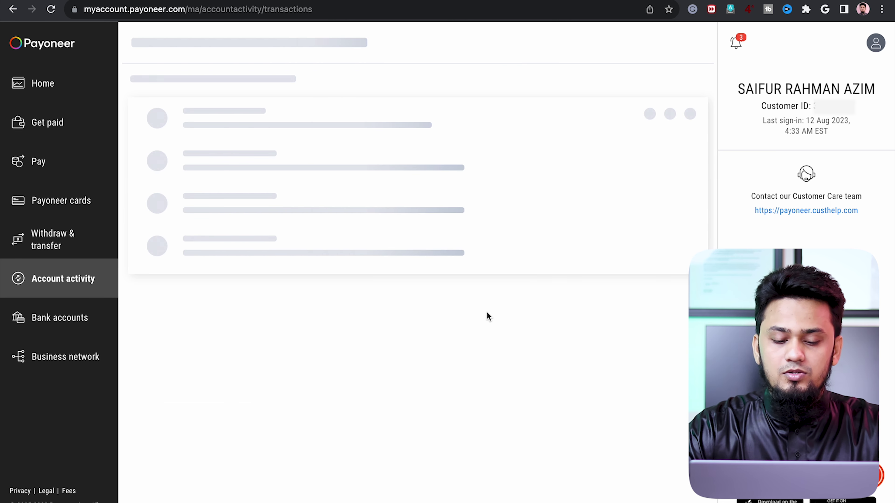
{"action": "left_click", "coordinate": [251, 153]}
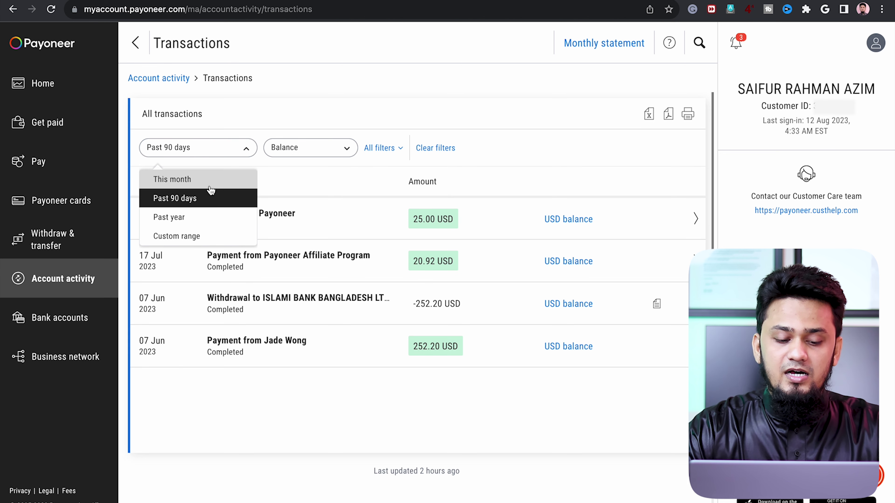
{"action": "left_click", "coordinate": [198, 217]}
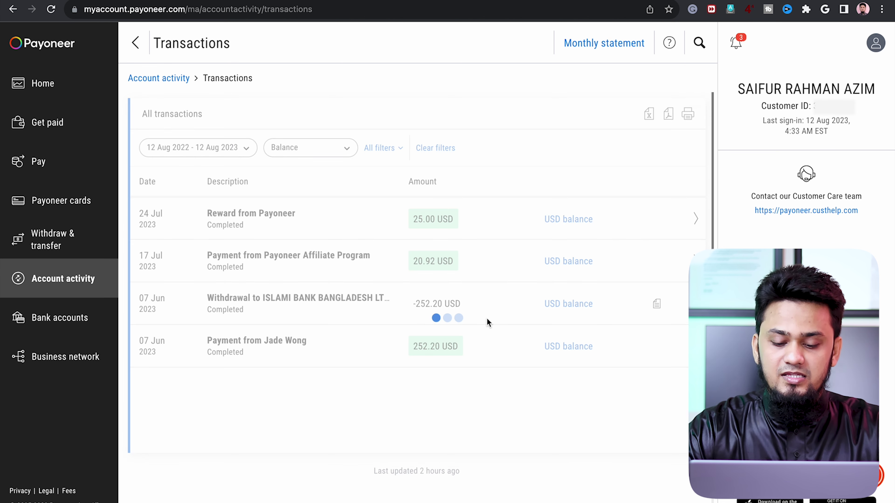
{"action": "scroll", "coordinate": [498, 353], "scroll_direction": "down", "scroll_amount": 4}
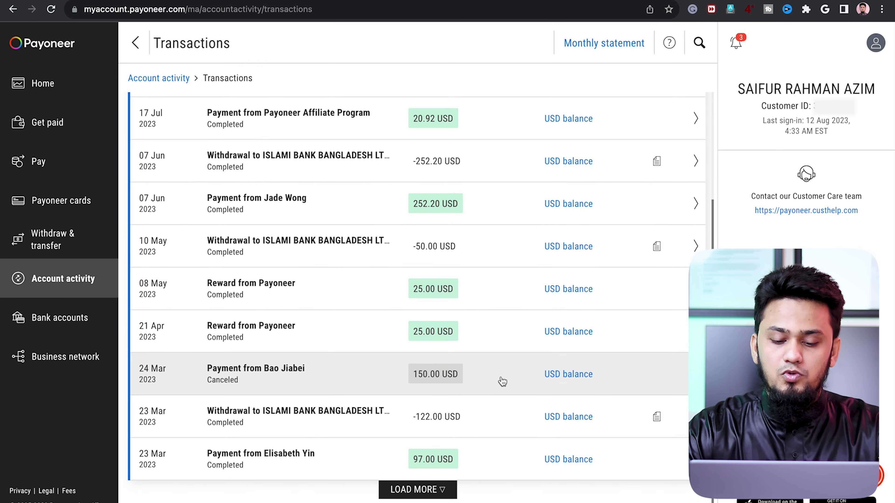
Limit the transaction list to the past 90 days.
{"action": "scroll", "coordinate": [502, 377], "scroll_direction": "up", "scroll_amount": 4}
{"action": "left_click", "coordinate": [226, 148]}
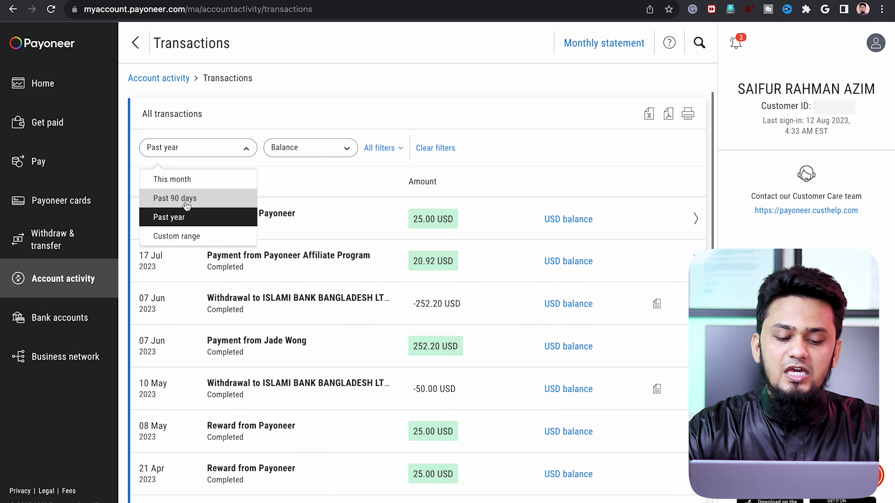
{"action": "left_click", "coordinate": [194, 201]}
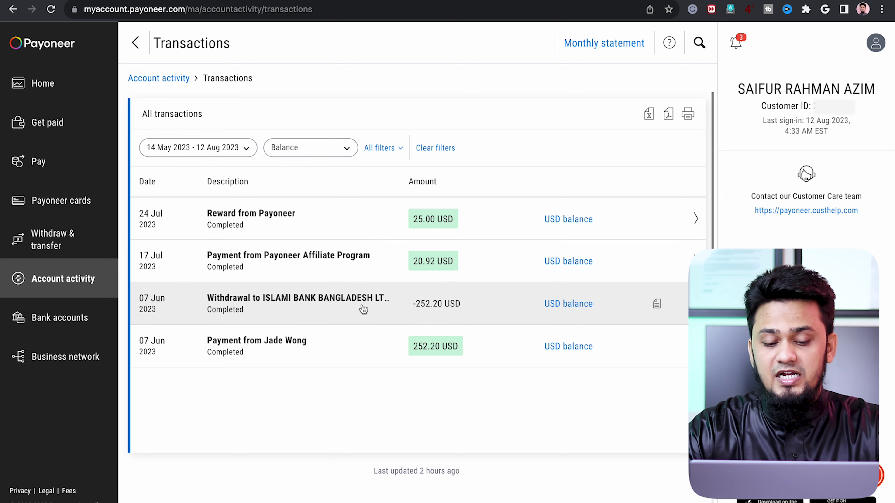
Return to the home page and look through the fee, payment and currency offers beside the transactions.
{"action": "left_click", "coordinate": [53, 87]}
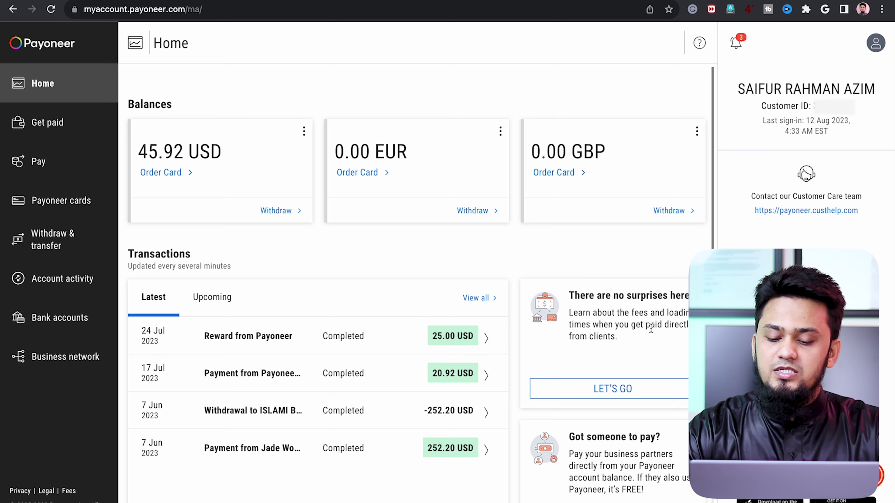
{"action": "scroll", "coordinate": [677, 318], "scroll_direction": "down", "scroll_amount": 1}
{"action": "scroll", "coordinate": [678, 318], "scroll_direction": "down", "scroll_amount": 1}
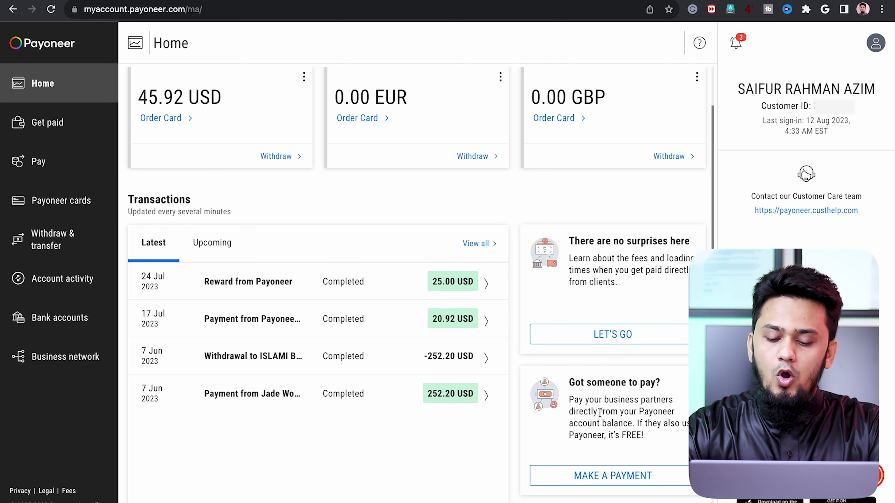
{"action": "scroll", "coordinate": [631, 419], "scroll_direction": "down", "scroll_amount": 3}
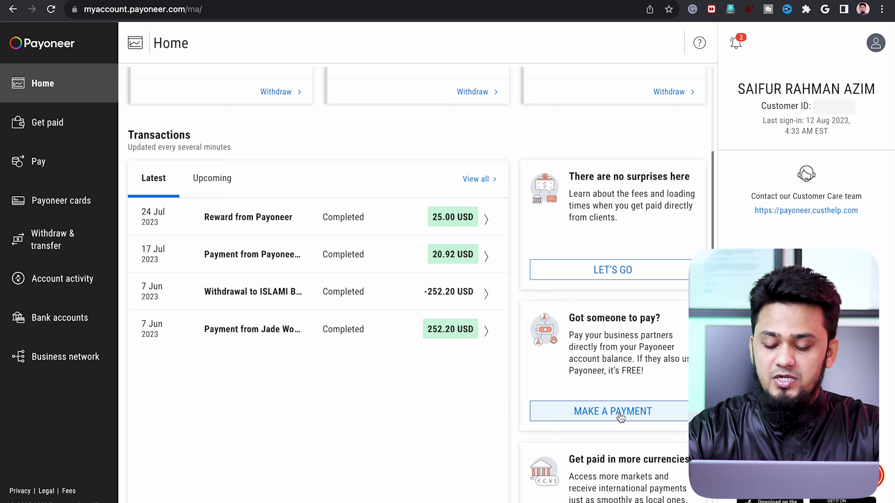
{"action": "scroll", "coordinate": [621, 417], "scroll_direction": "down", "scroll_amount": 3}
{"action": "scroll", "coordinate": [621, 419], "scroll_direction": "up", "scroll_amount": 8}
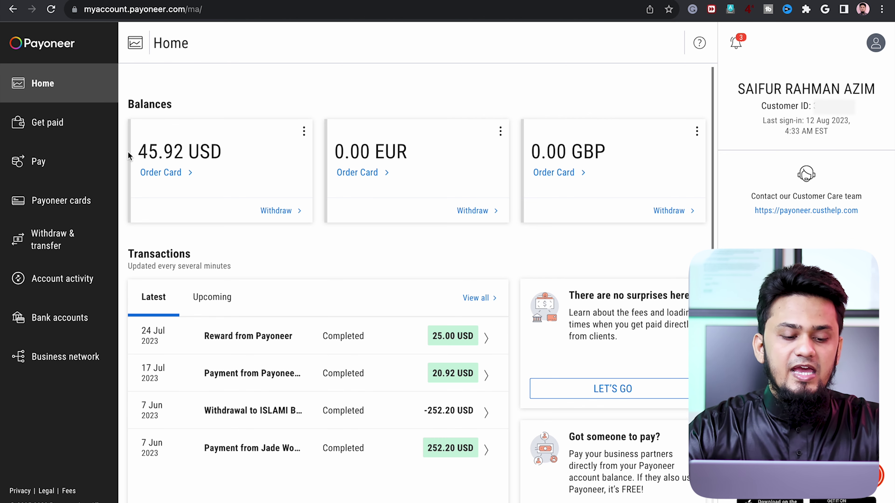
Review the list of sent payment requests from the Get paid section, and go back to the account activity overview.
{"action": "left_click", "coordinate": [72, 134]}
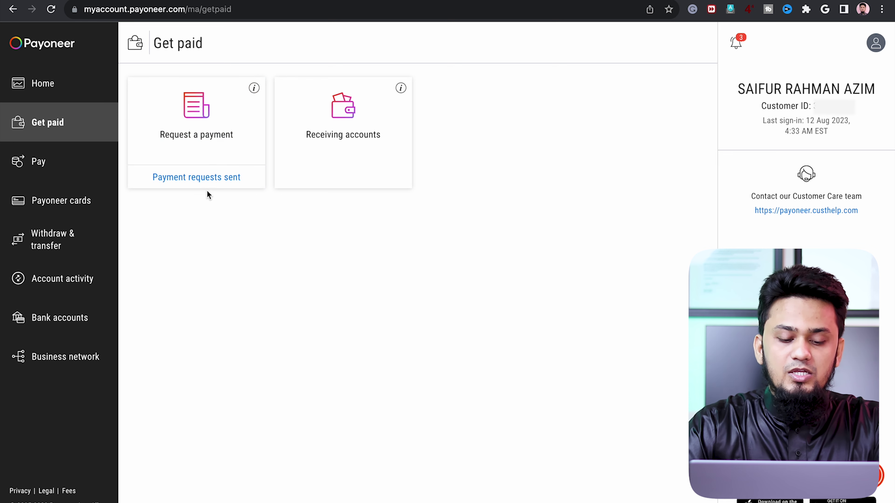
{"action": "left_click", "coordinate": [203, 178]}
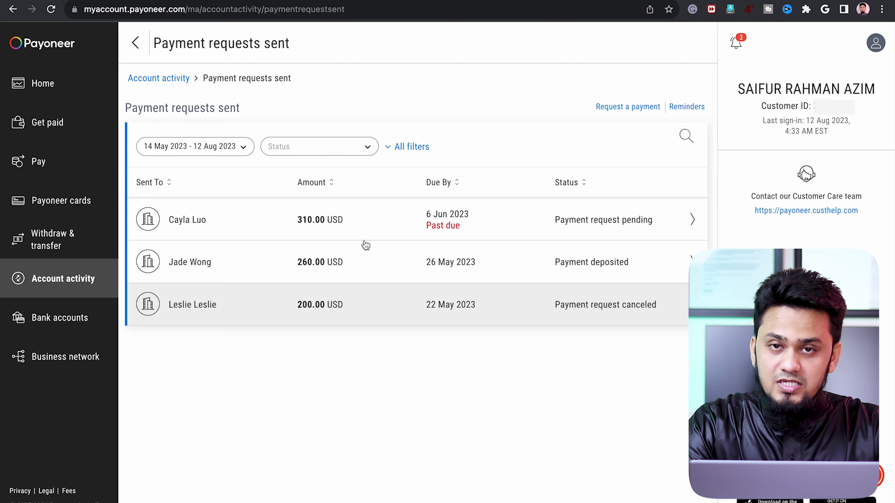
{"action": "left_click", "coordinate": [136, 43]}
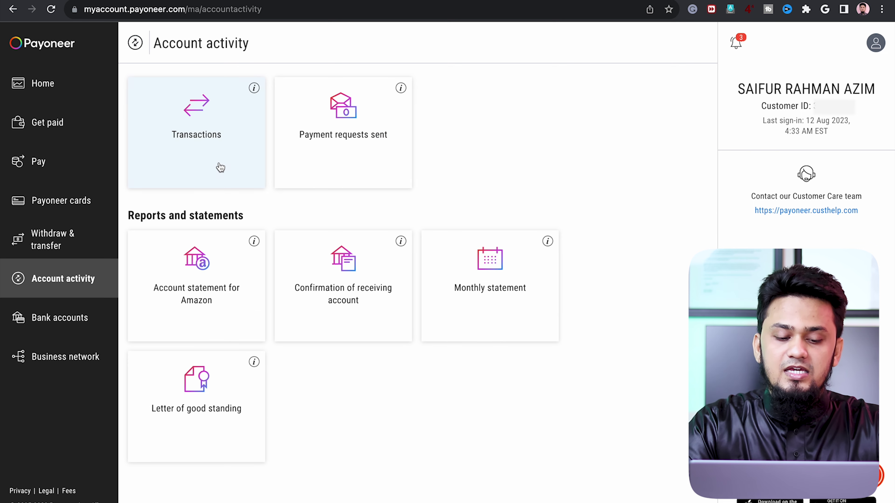
Start a new payment request from Get paid and open the form for adding a new payer.
{"action": "left_click", "coordinate": [59, 124]}
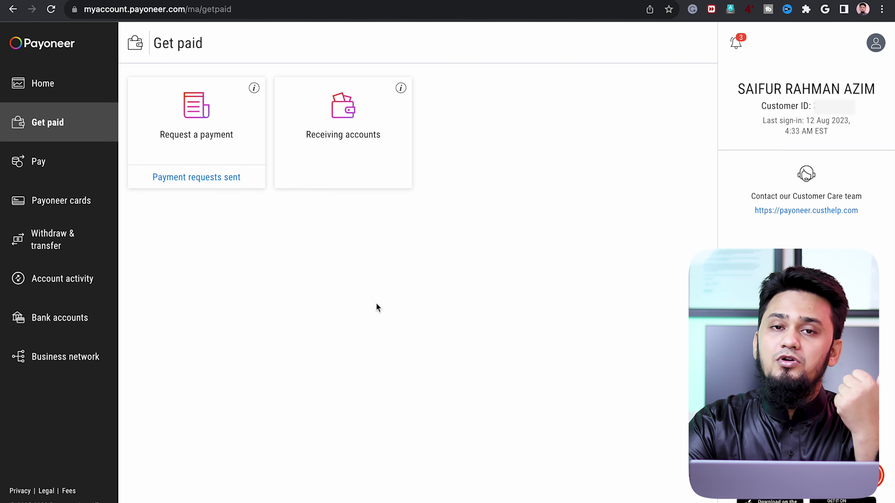
{"action": "left_click", "coordinate": [218, 127]}
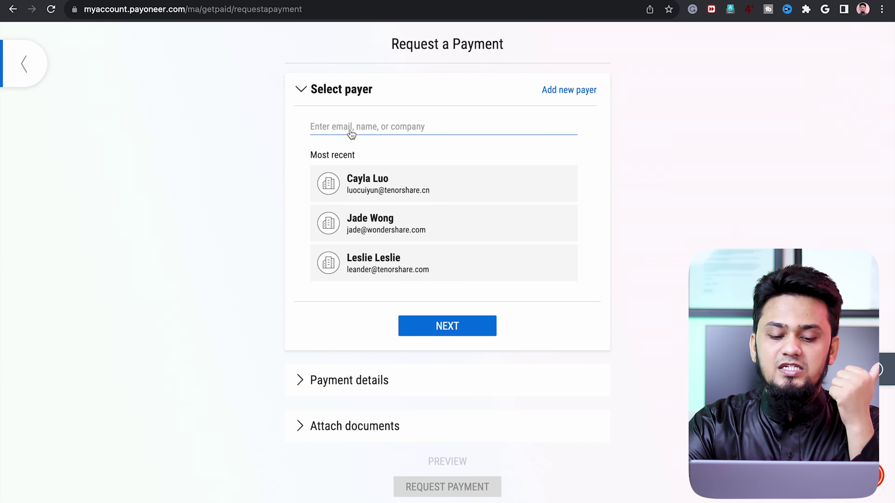
{"action": "left_click", "coordinate": [570, 95]}
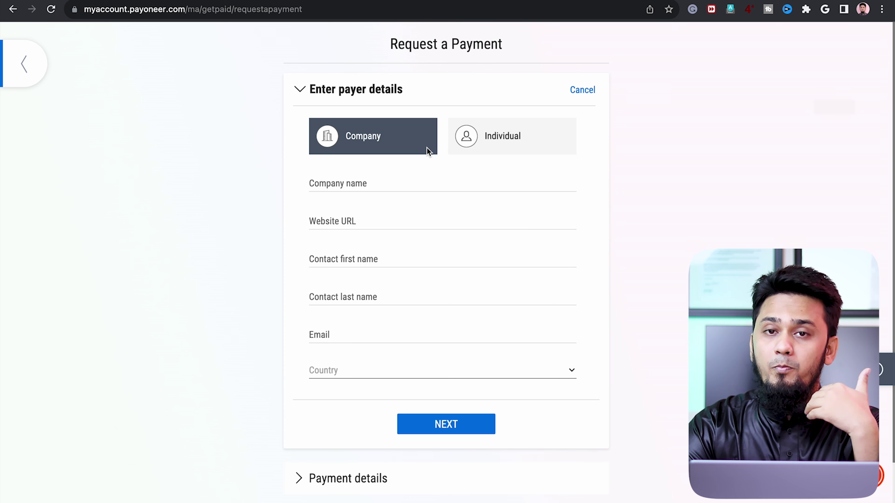
Compare the Company and Individual payer forms and set the payer type to Individual.
{"action": "left_click", "coordinate": [552, 139]}
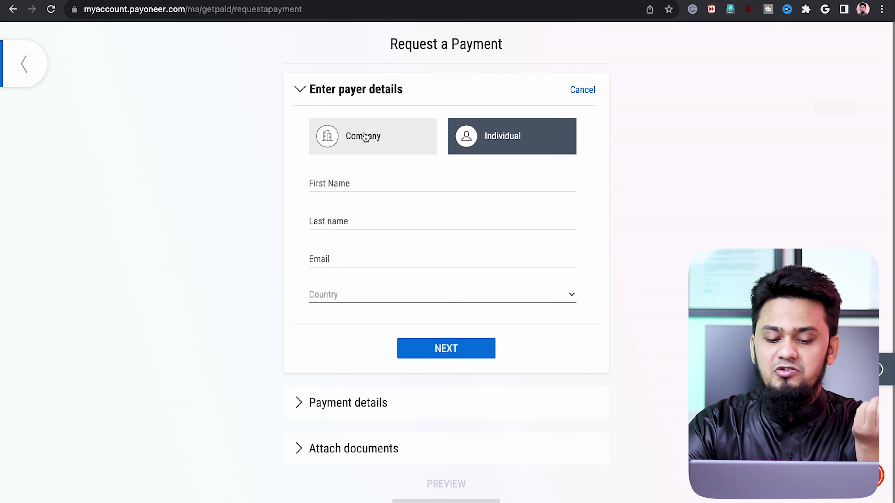
{"action": "left_click", "coordinate": [365, 140]}
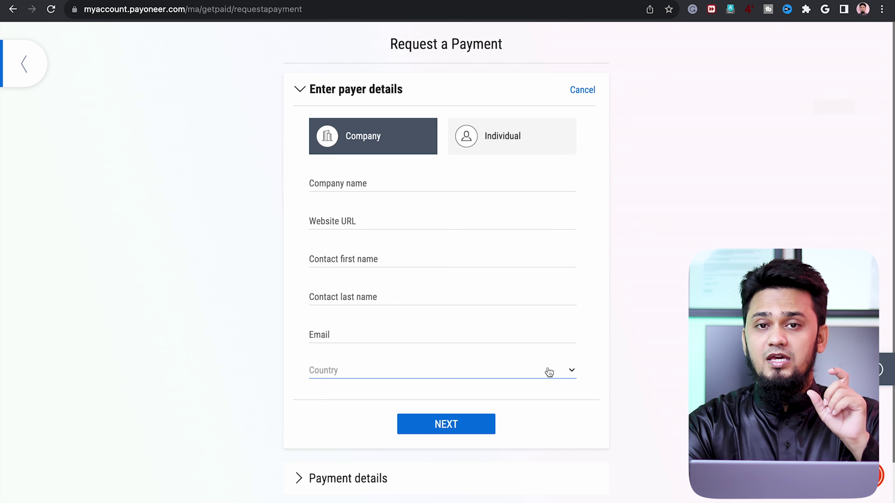
{"action": "scroll", "coordinate": [549, 372], "scroll_direction": "down", "scroll_amount": 2}
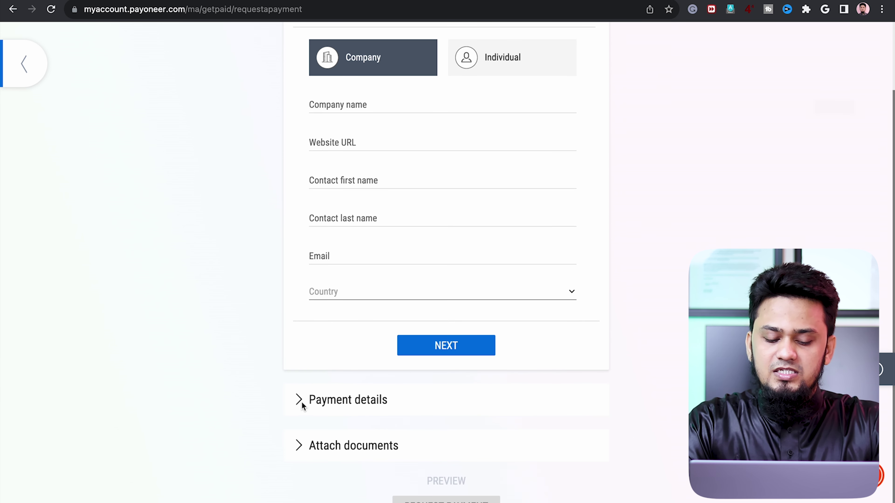
{"action": "scroll", "coordinate": [551, 378], "scroll_direction": "up", "scroll_amount": 1}
{"action": "scroll", "coordinate": [551, 375], "scroll_direction": "up", "scroll_amount": 1}
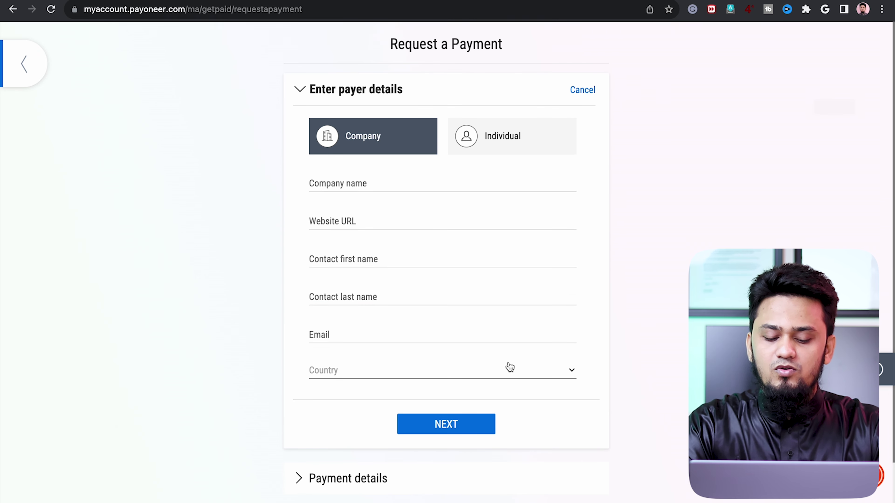
{"action": "scroll", "coordinate": [556, 427], "scroll_direction": "down", "scroll_amount": 2}
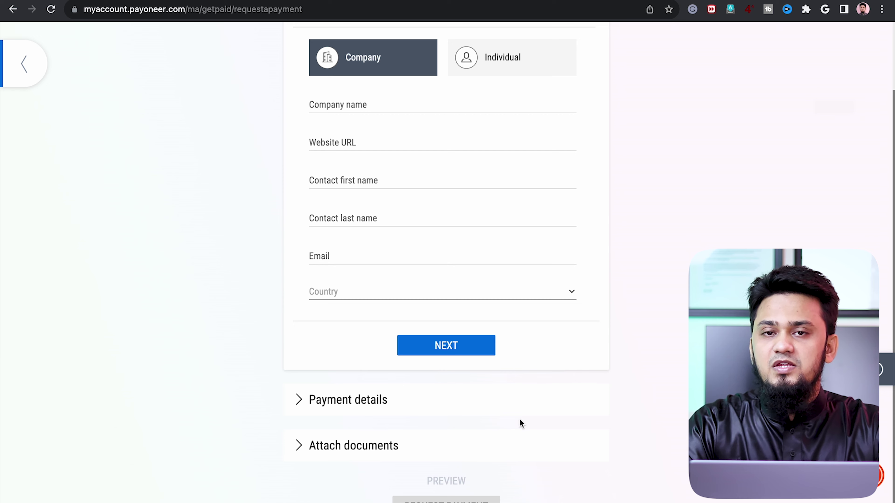
{"action": "scroll", "coordinate": [512, 424], "scroll_direction": "up", "scroll_amount": 2}
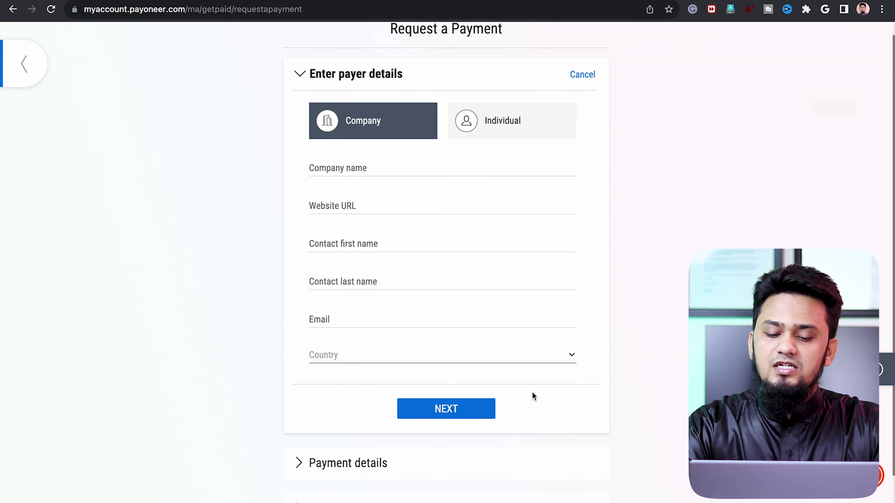
{"action": "left_click", "coordinate": [502, 135]}
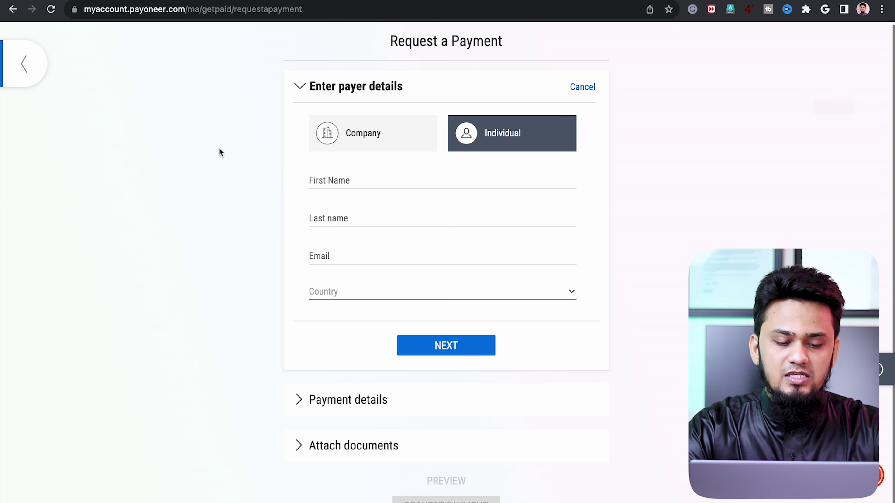
Leave the payment request form and read the description of receiving accounts in the Get paid section.
{"action": "left_click", "coordinate": [44, 72]}
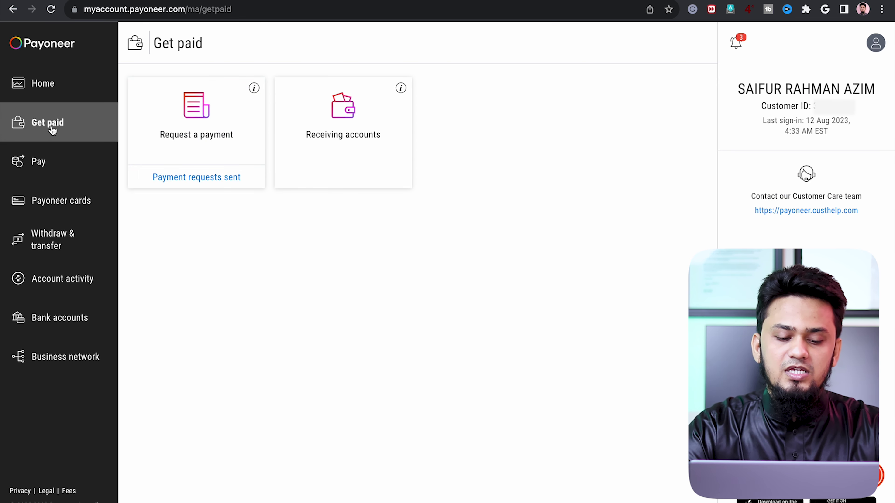
{"action": "left_click", "coordinate": [348, 145]}
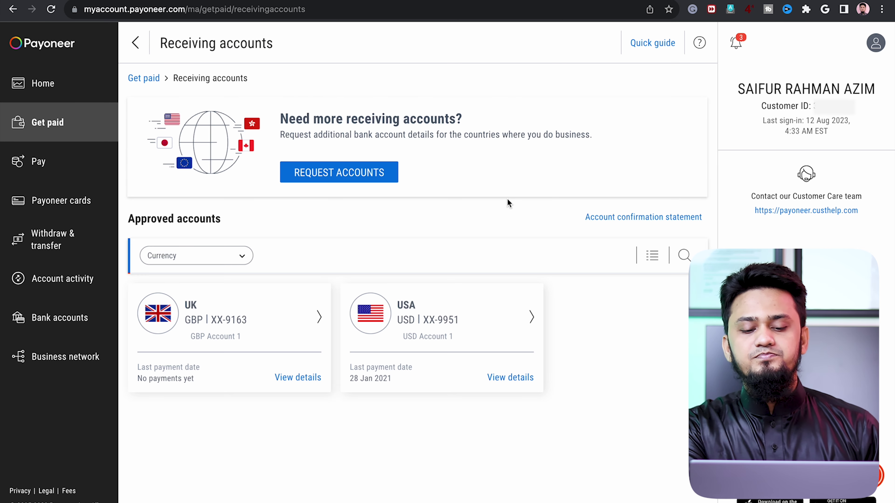
{"action": "left_click", "coordinate": [140, 36]}
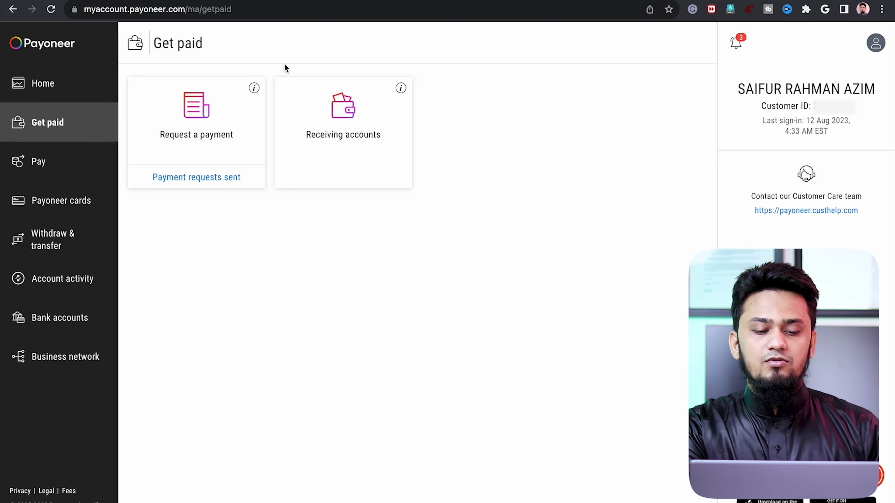
{"action": "left_click", "coordinate": [401, 90]}
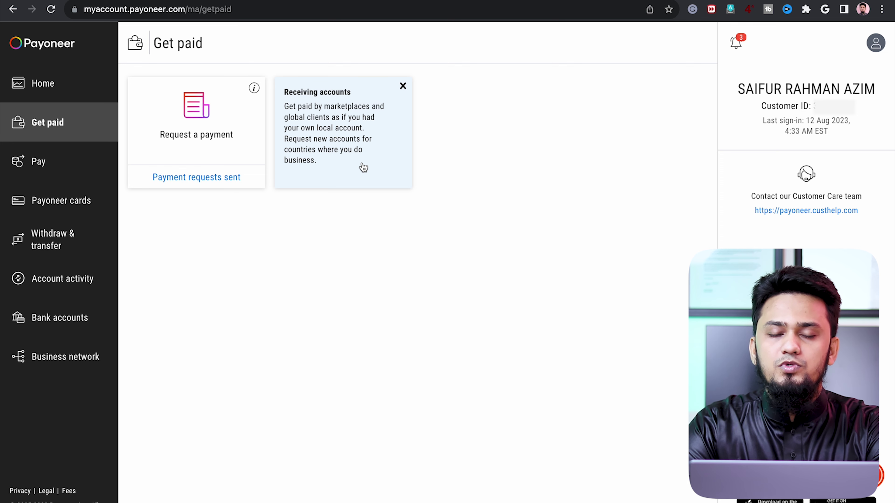
{"action": "left_click", "coordinate": [403, 87]}
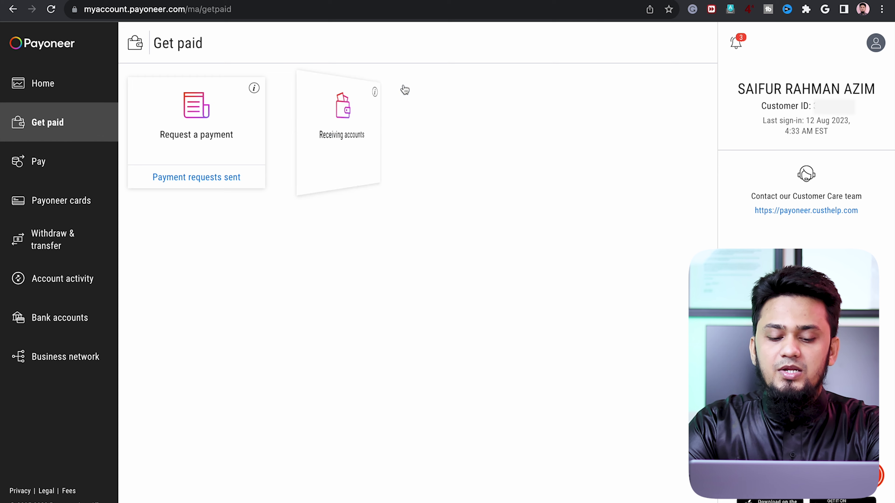
Review the currency filter choices for the approved receiving accounts and view the details of the USA account in USD.
{"action": "left_click", "coordinate": [376, 134]}
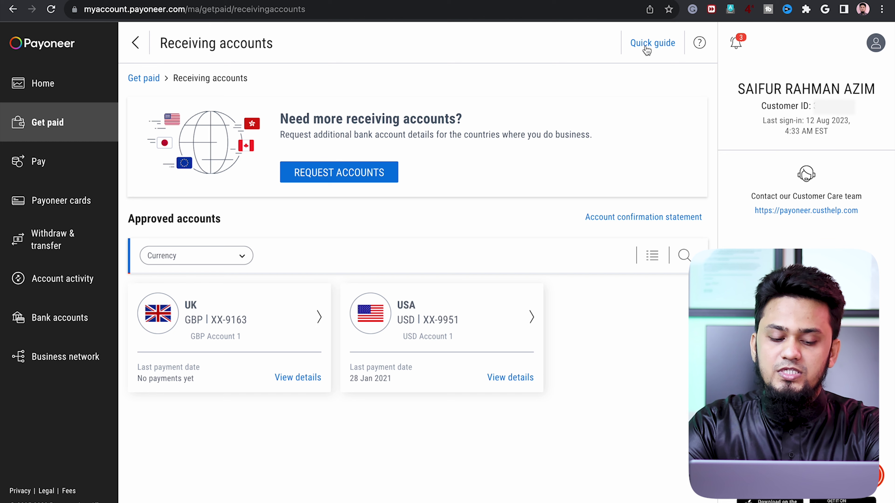
{"action": "left_click", "coordinate": [228, 260]}
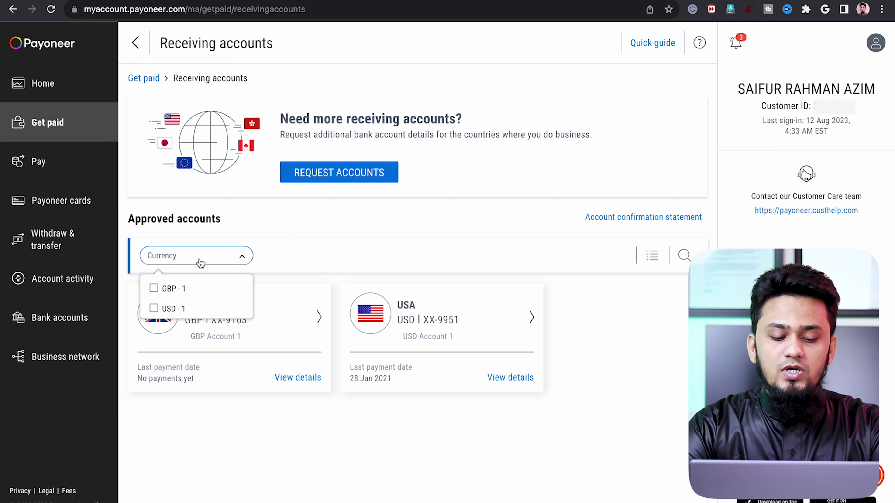
{"action": "left_click", "coordinate": [268, 239]}
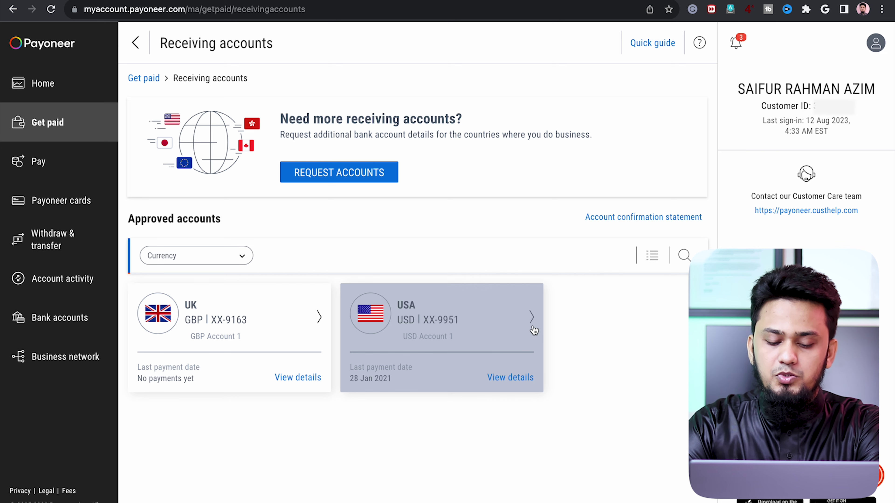
{"action": "left_click", "coordinate": [519, 382]}
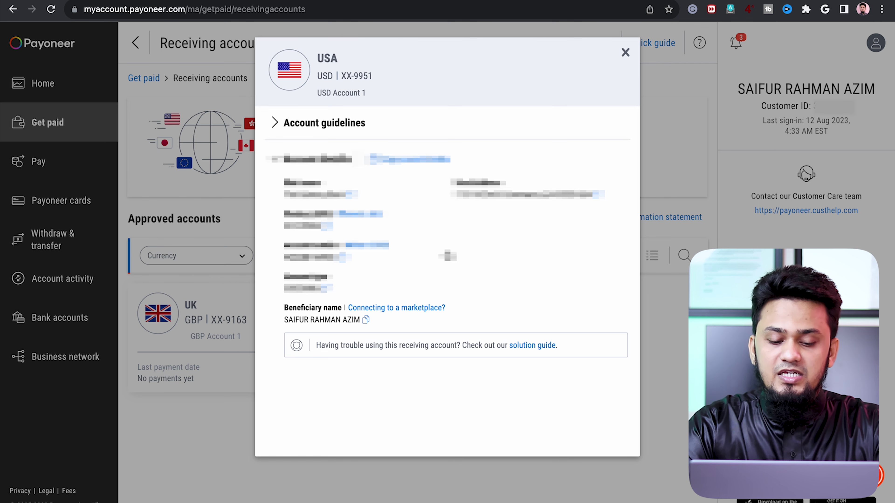
{"action": "left_click", "coordinate": [625, 52]}
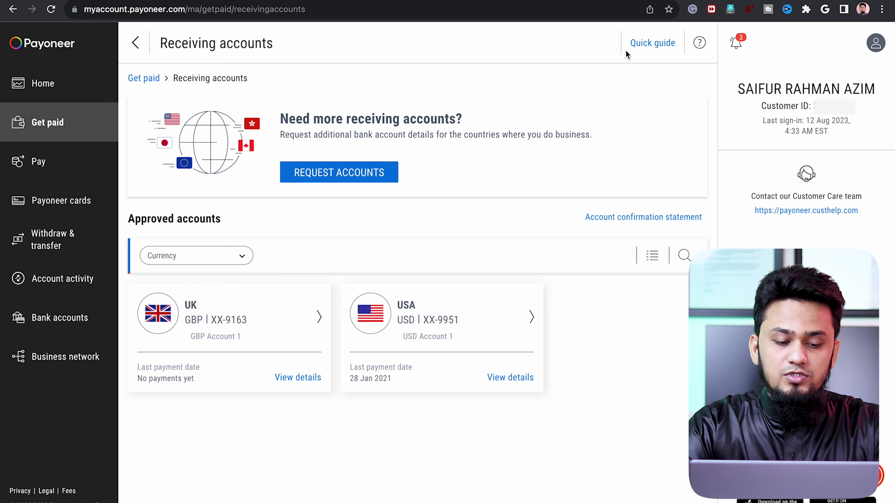
Look through the payment options in the Pay section and the card benefits in the Payoneer cards section.
{"action": "left_click", "coordinate": [59, 160]}
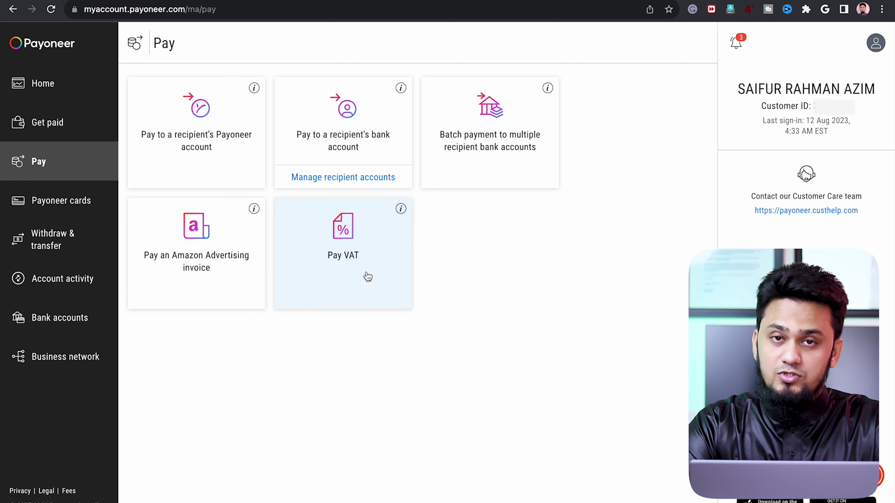
{"action": "left_click", "coordinate": [45, 204]}
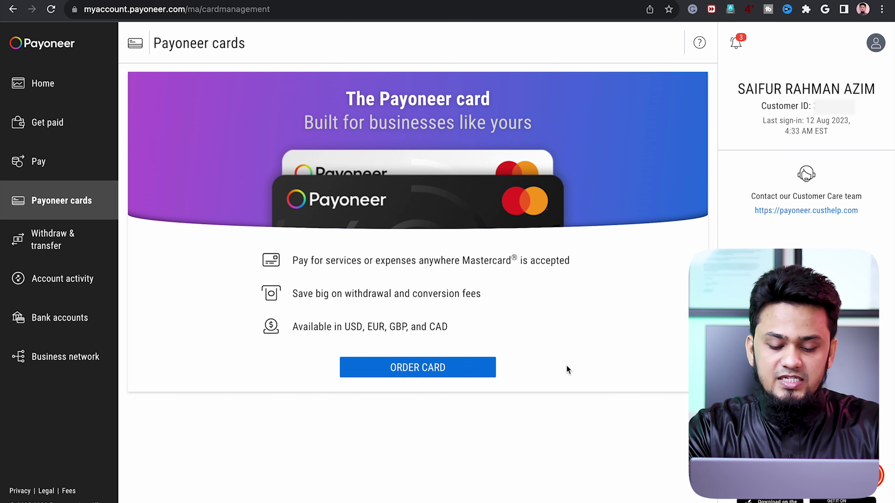
Start a physical card order to see the card currency choices, and return to the Payoneer cards page without ordering.
{"action": "left_click", "coordinate": [451, 386]}
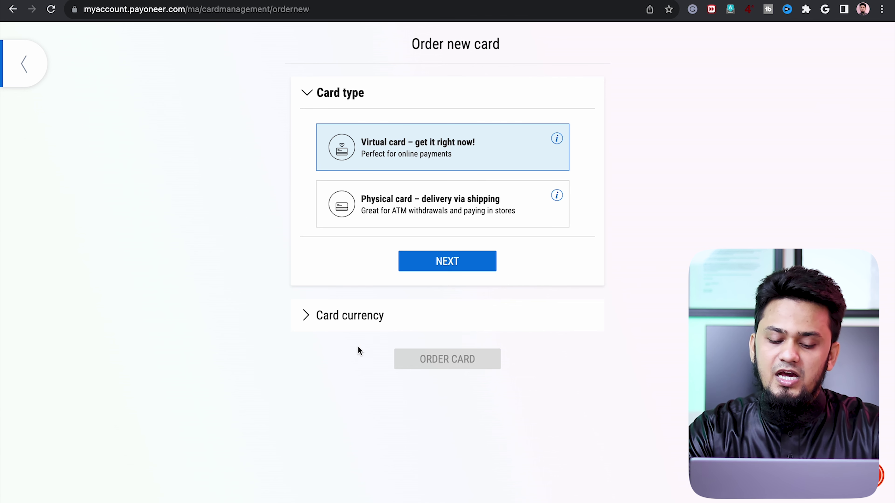
{"action": "left_click", "coordinate": [449, 204]}
{"action": "left_click", "coordinate": [492, 263]}
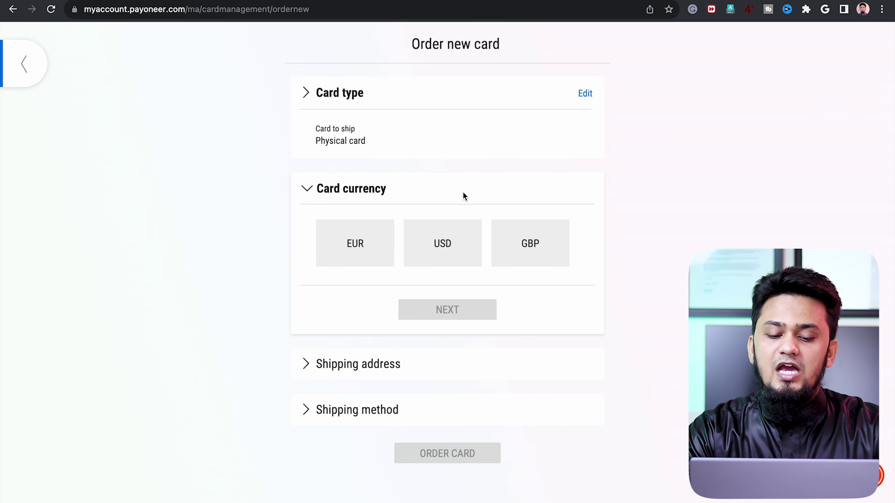
{"action": "left_click", "coordinate": [9, 69]}
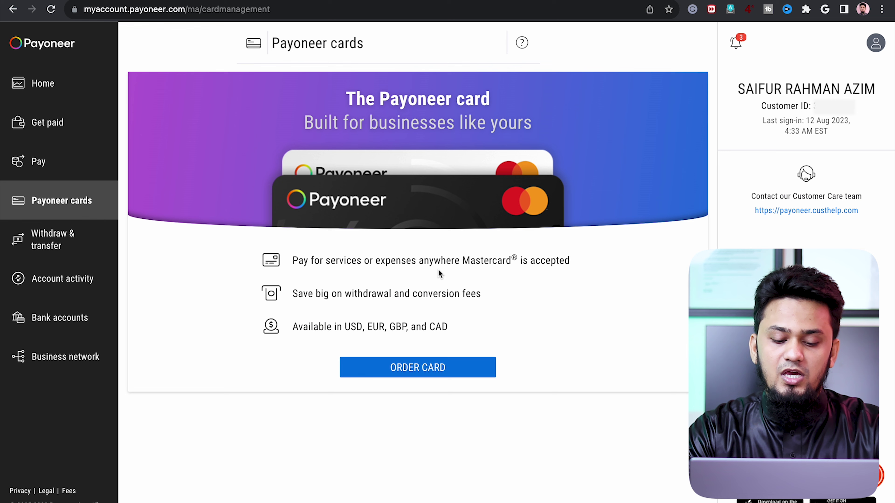